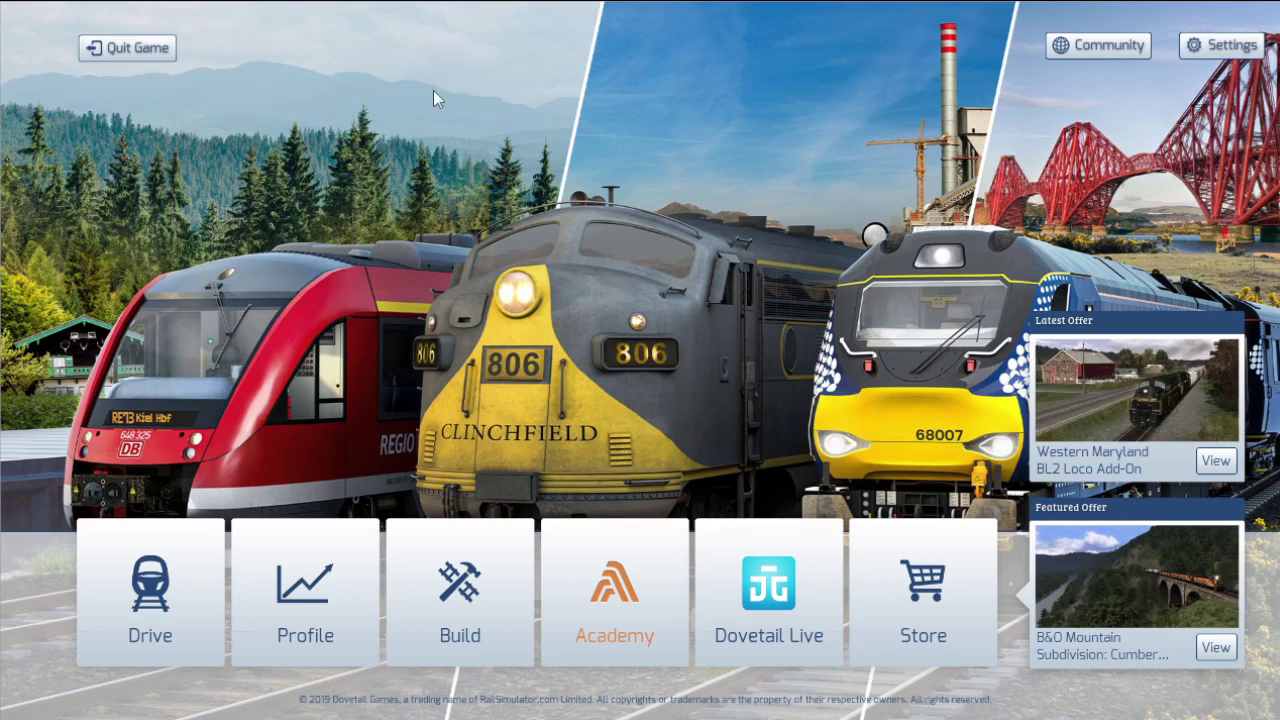
# Open the Cajon Pass route's Dash 9s at Victorville scenario for editing
pyautogui.click(447, 607)
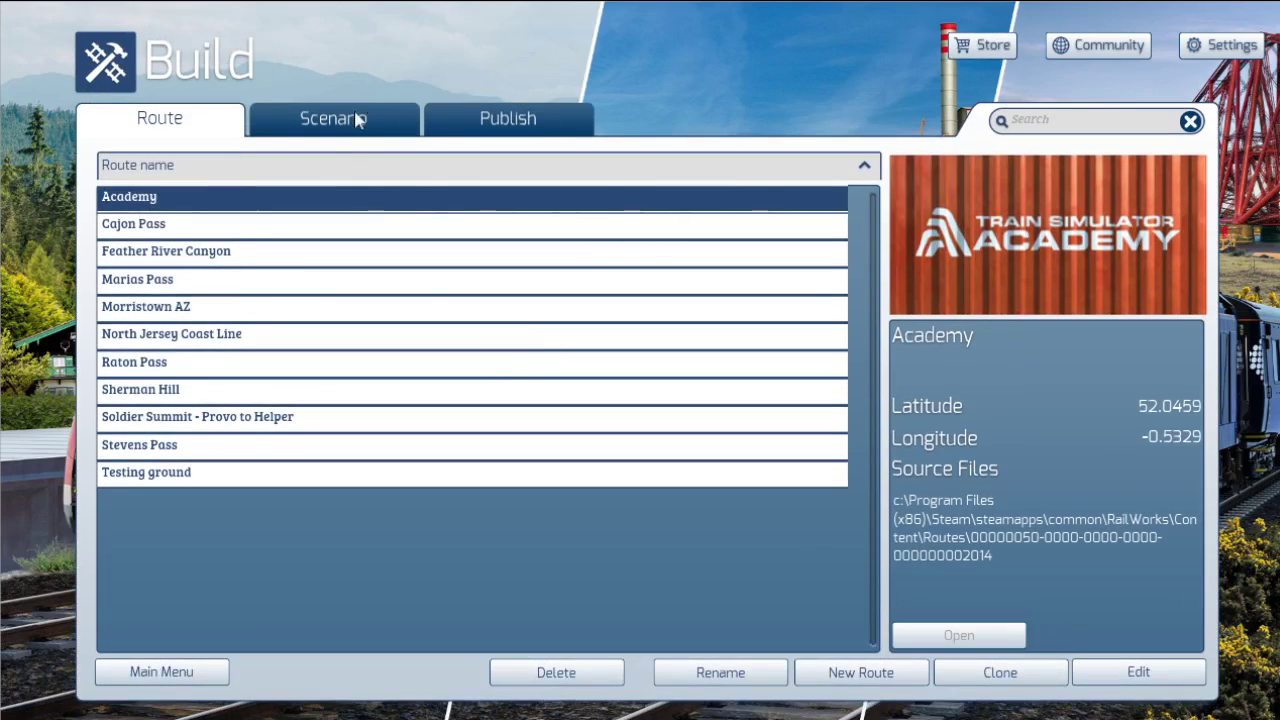
pyautogui.click(354, 118)
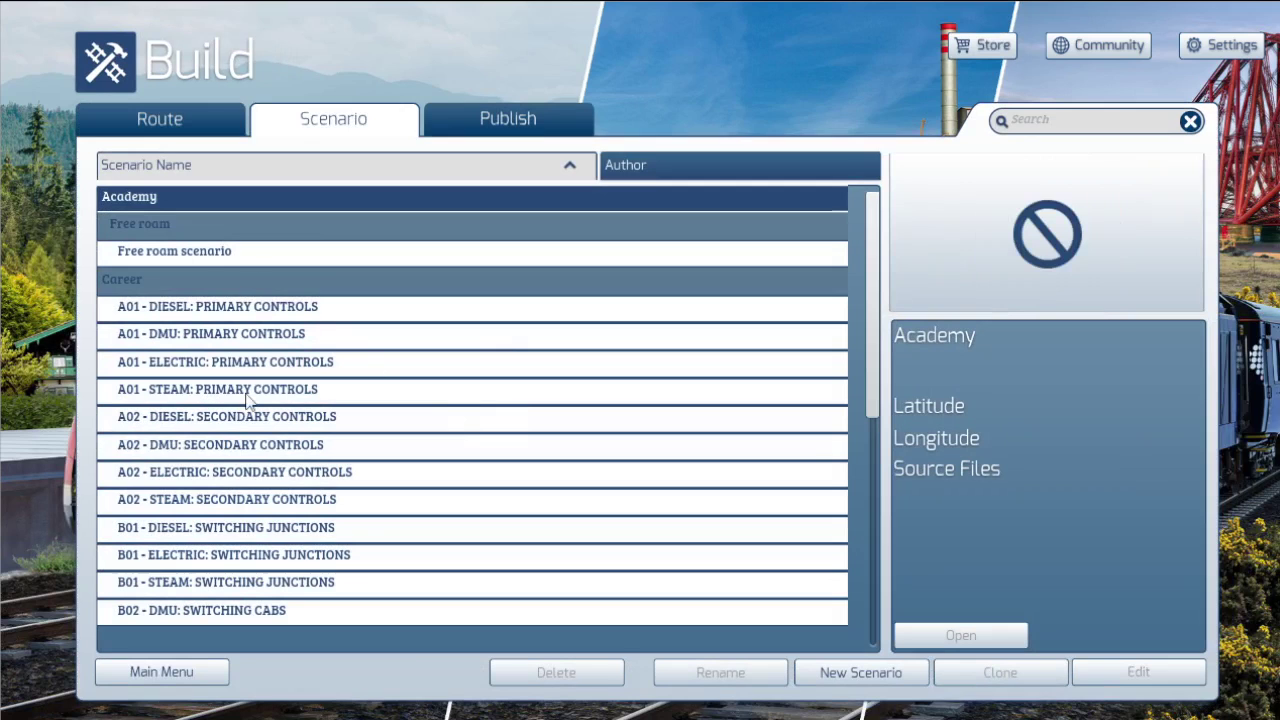
pyautogui.scroll(-15, 248, 400)
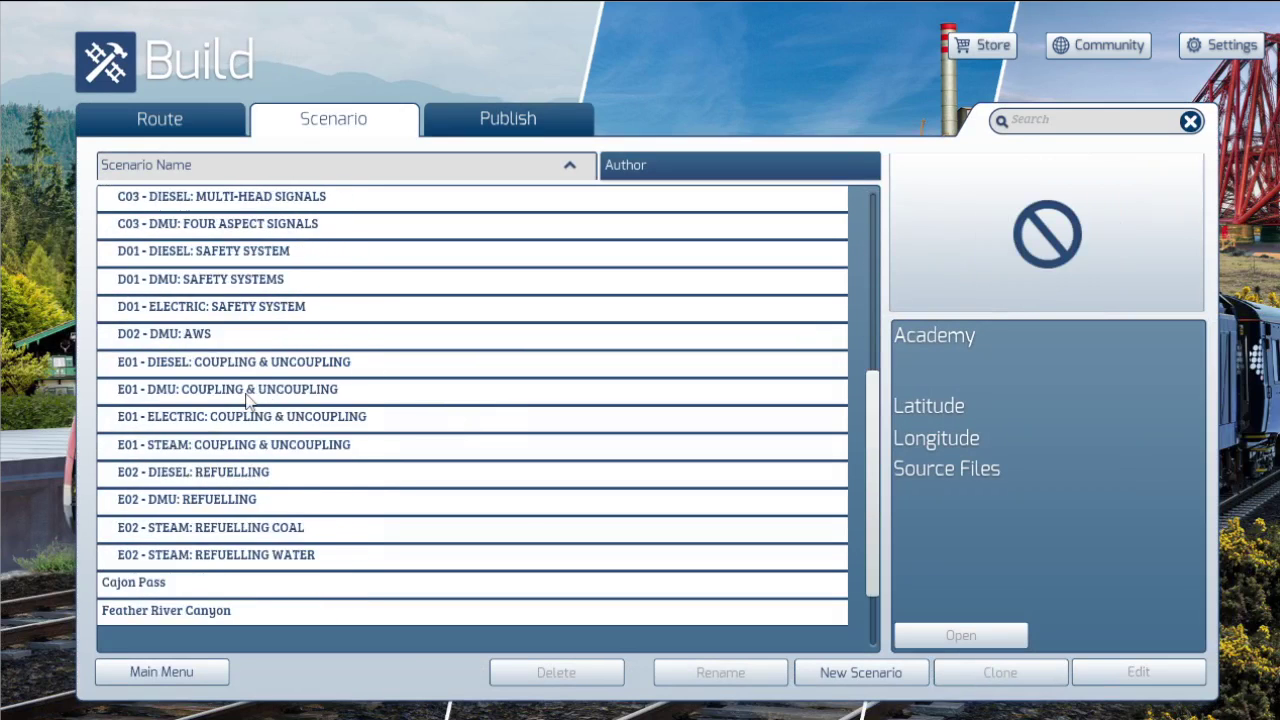
pyautogui.click(133, 449)
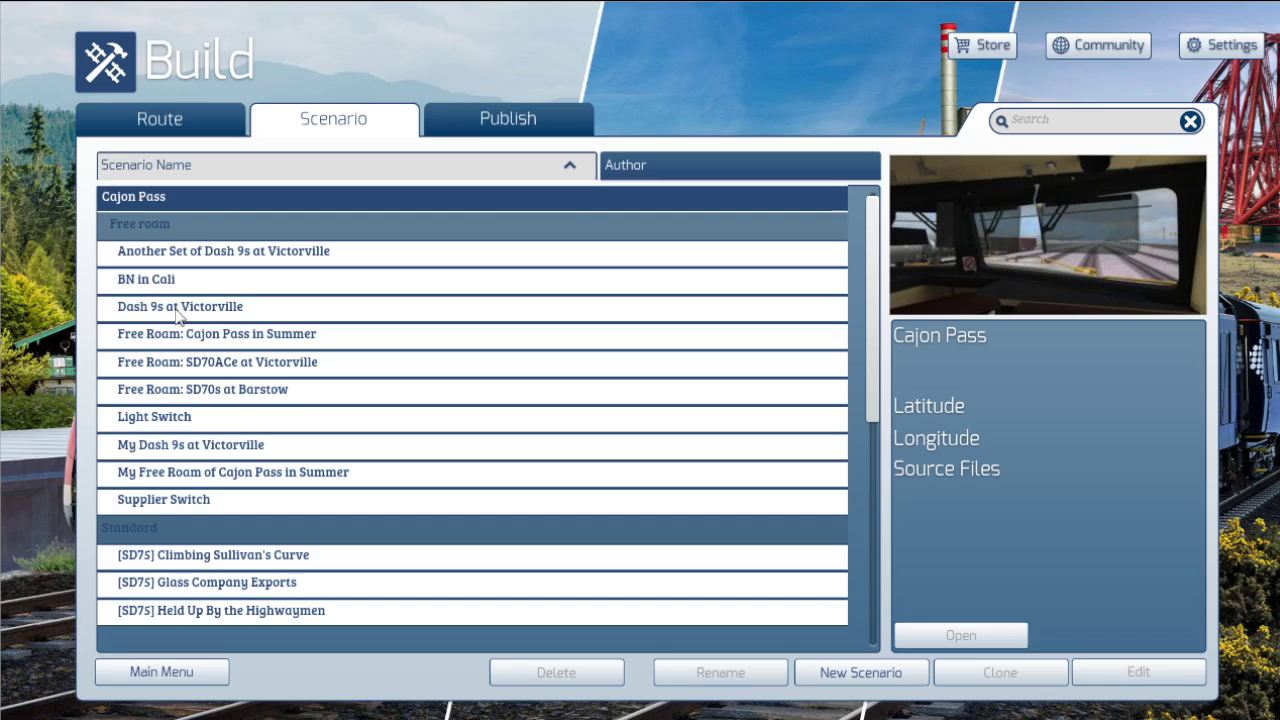
pyautogui.click(177, 307)
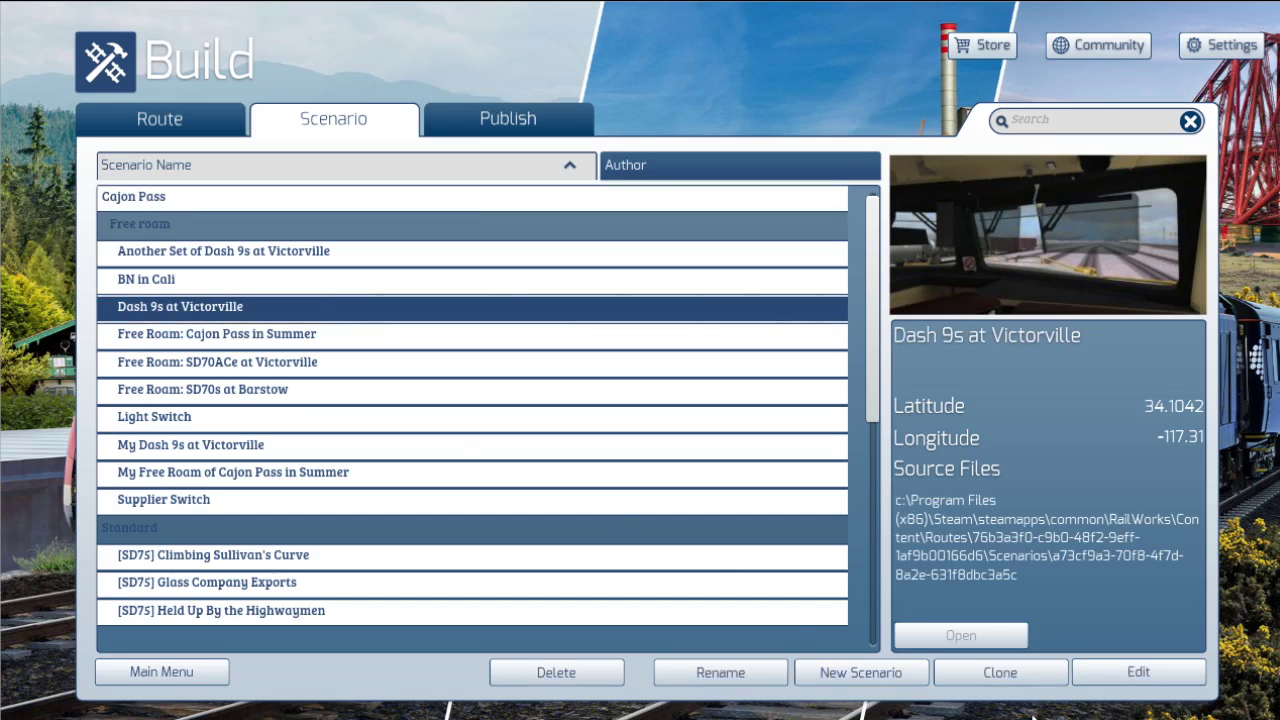
pyautogui.click(1137, 674)
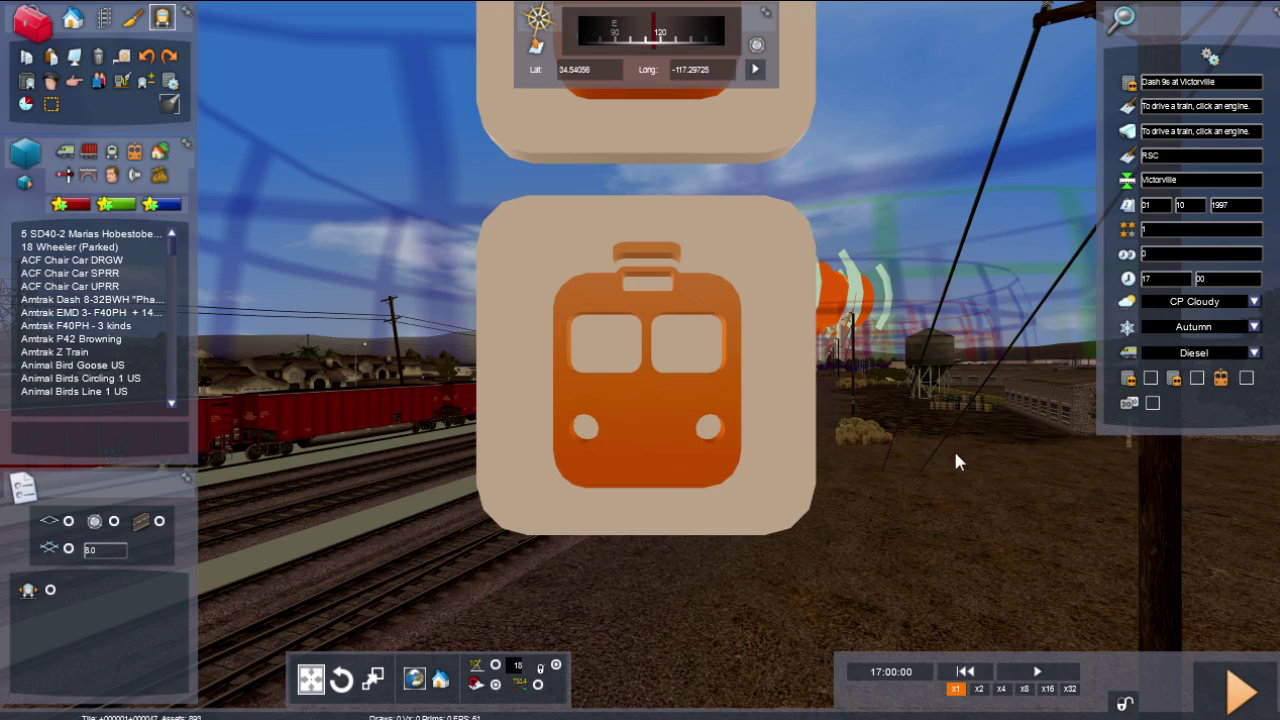
# Orbit the camera around the placed Amtrak F40 consist and nearby buildings
pyautogui.moveTo(953, 448); pyautogui.dragTo(917, 479, button='right')
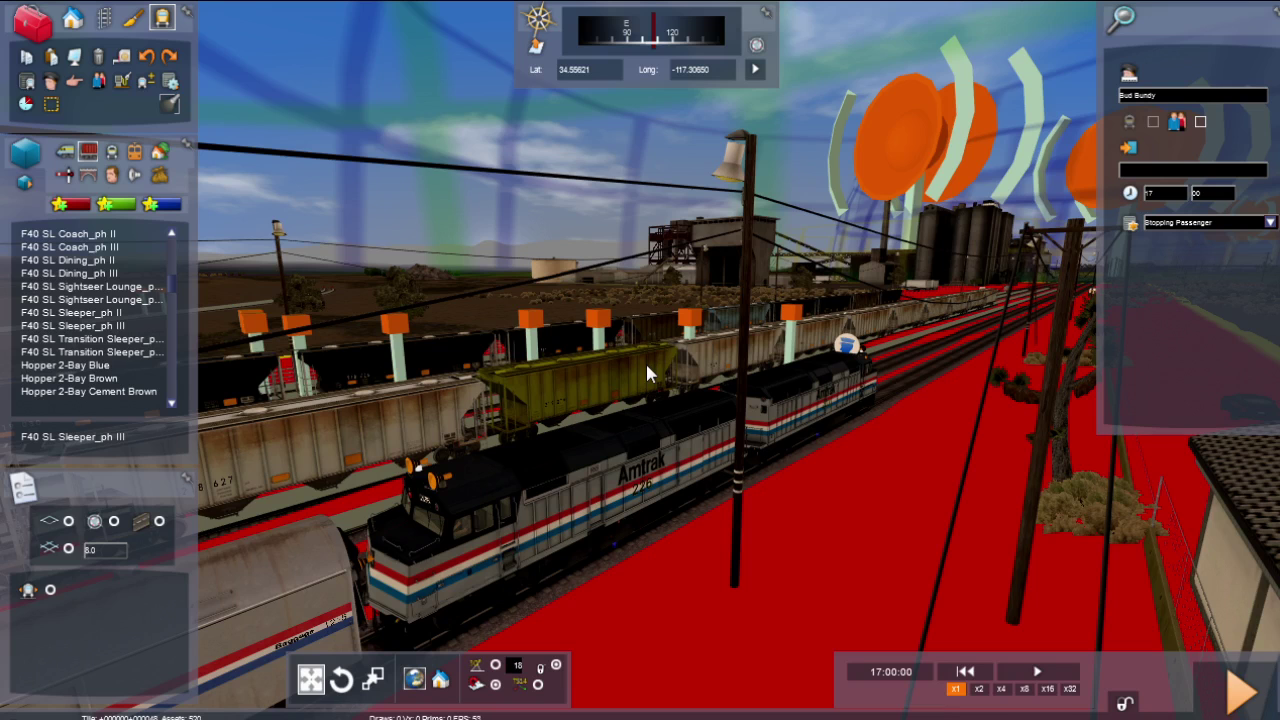
# On the overhead map, find the Amtrak train and set its destination to Lugo Track 1
pyautogui.press('m')
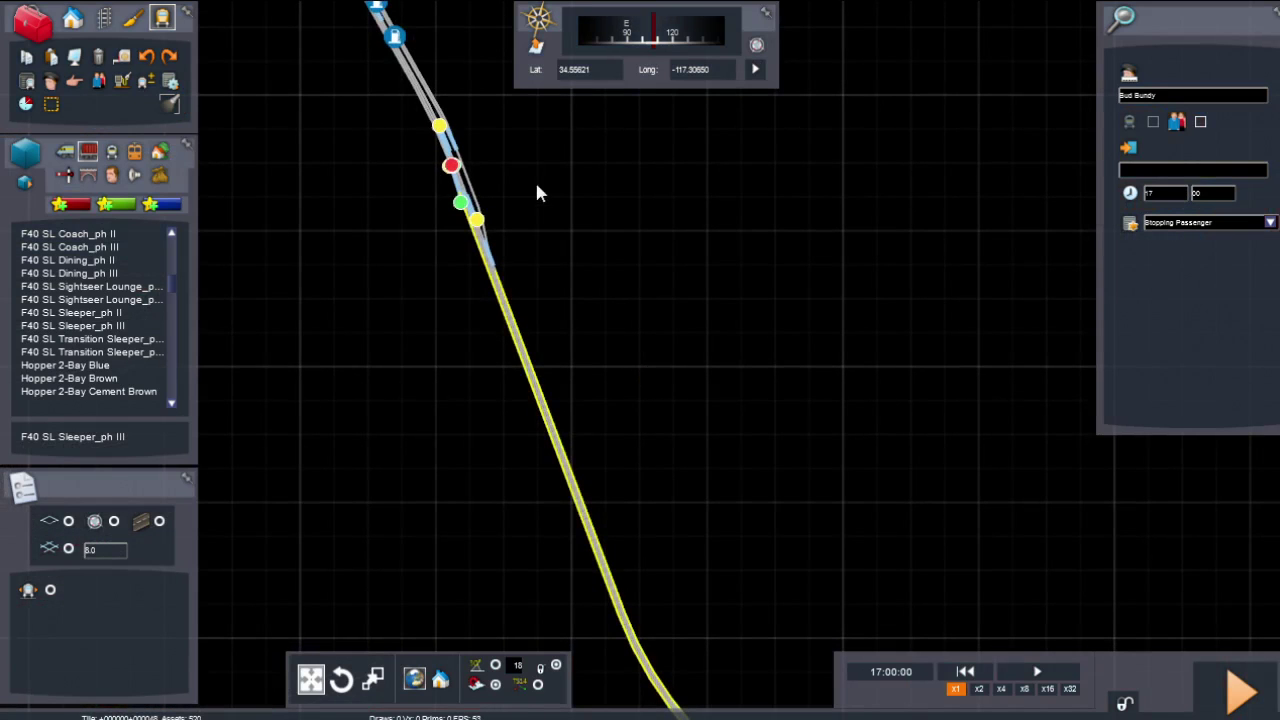
pyautogui.moveTo(596, 252); pyautogui.dragTo(866, 505)
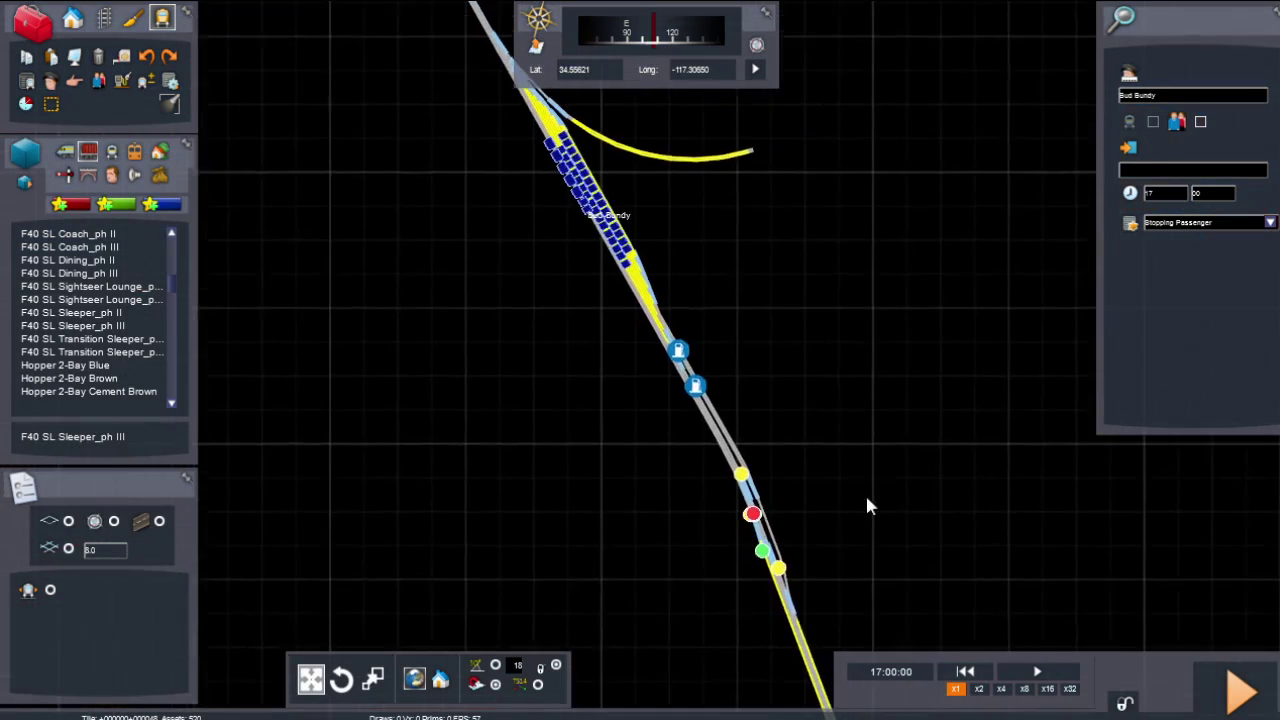
pyautogui.scroll(5, 771, 274)
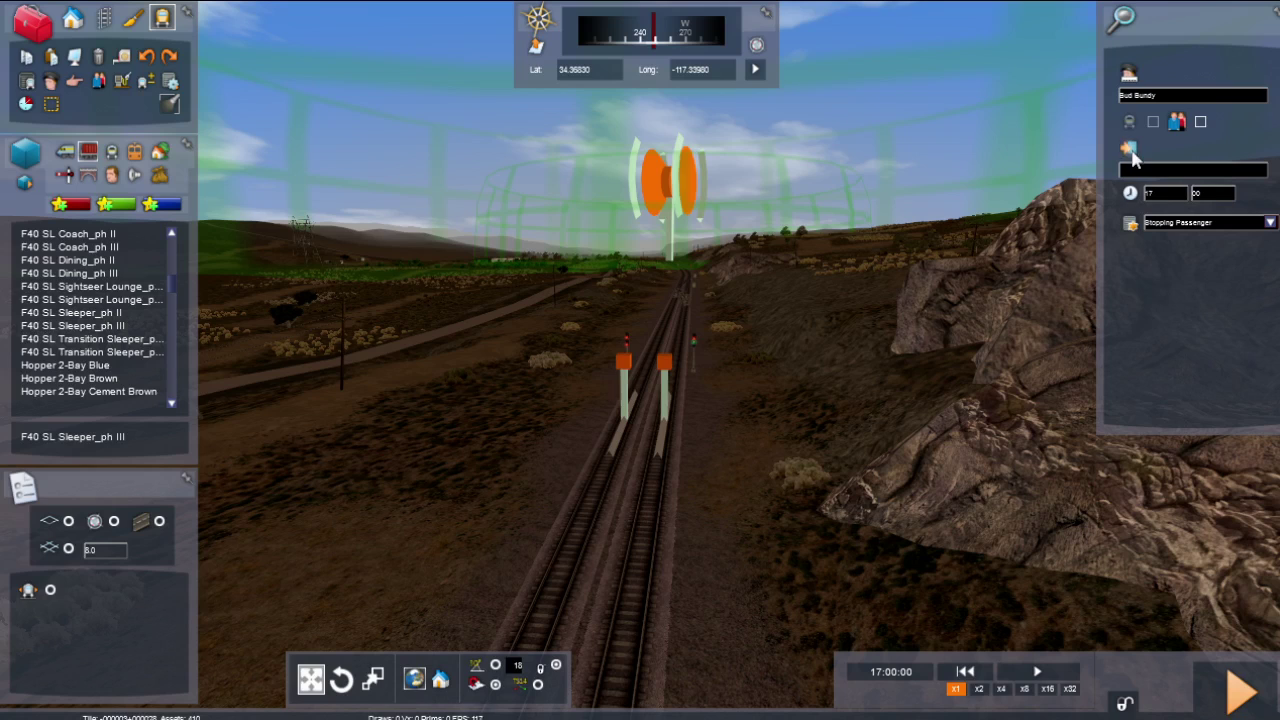
pyautogui.click(668, 405)
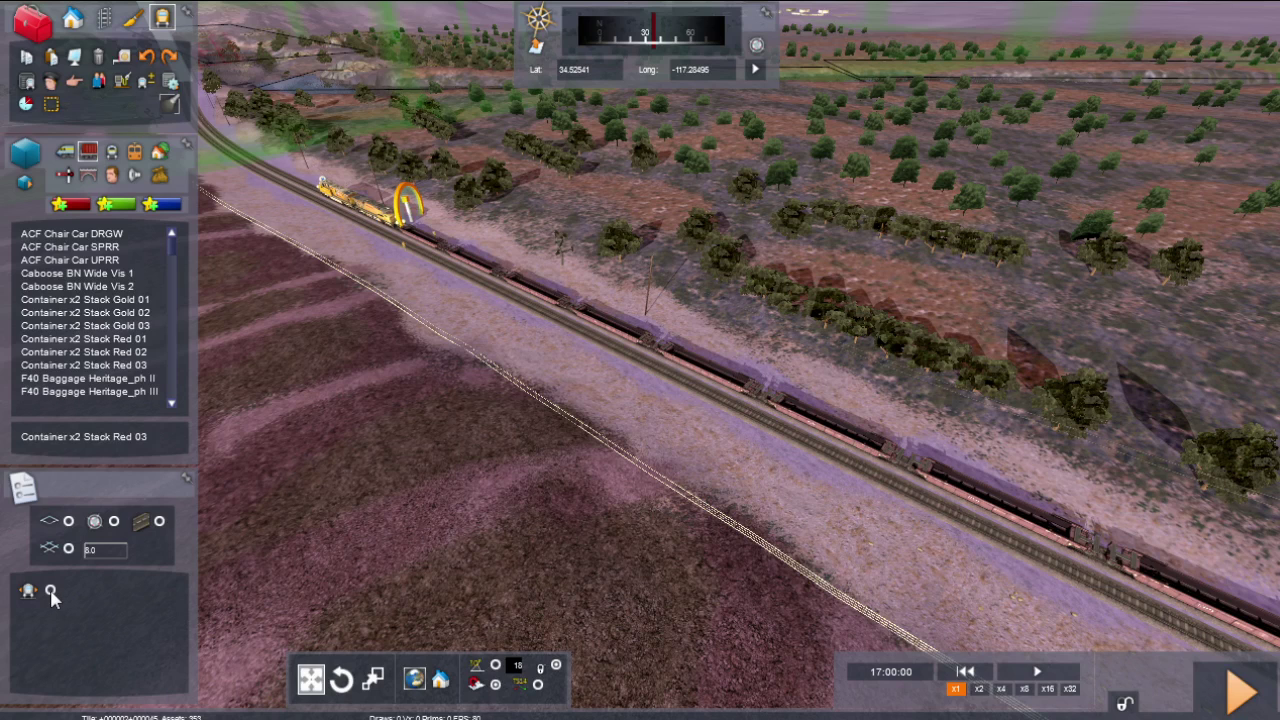
# Select the freight train's whole consist and load its flatcars with stacked containers
pyautogui.click(90, 157)
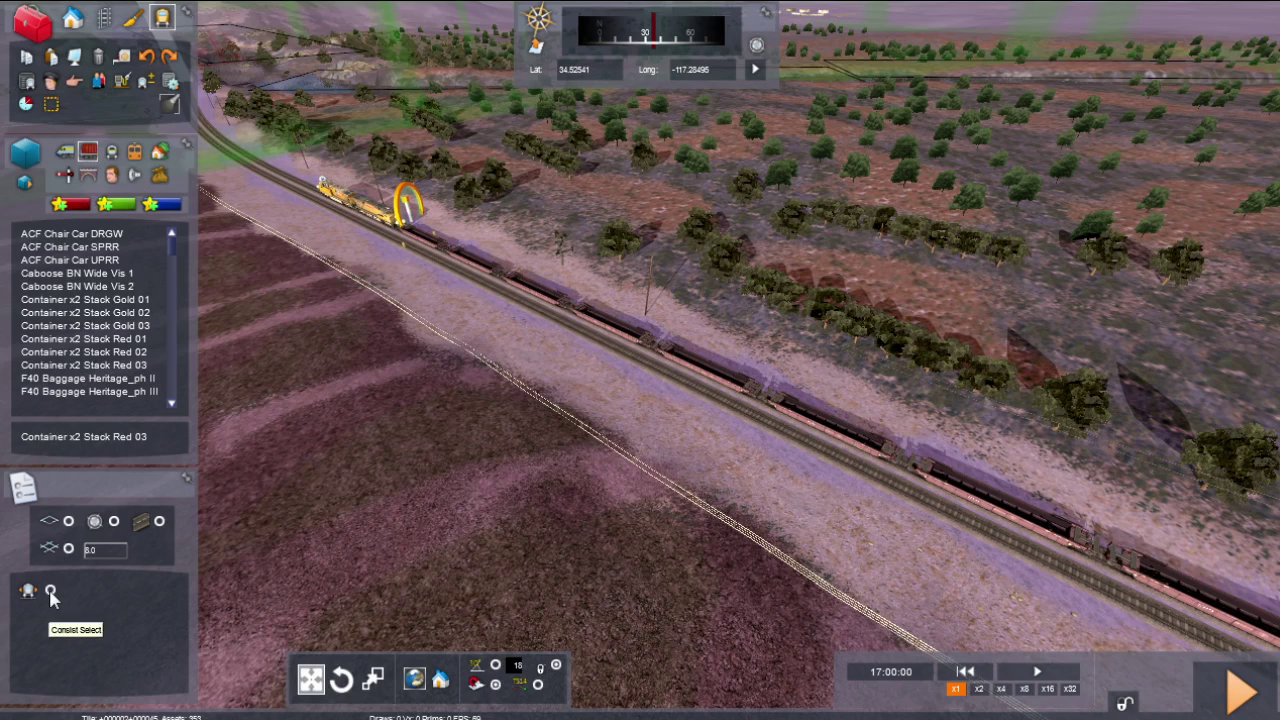
pyautogui.click(51, 591)
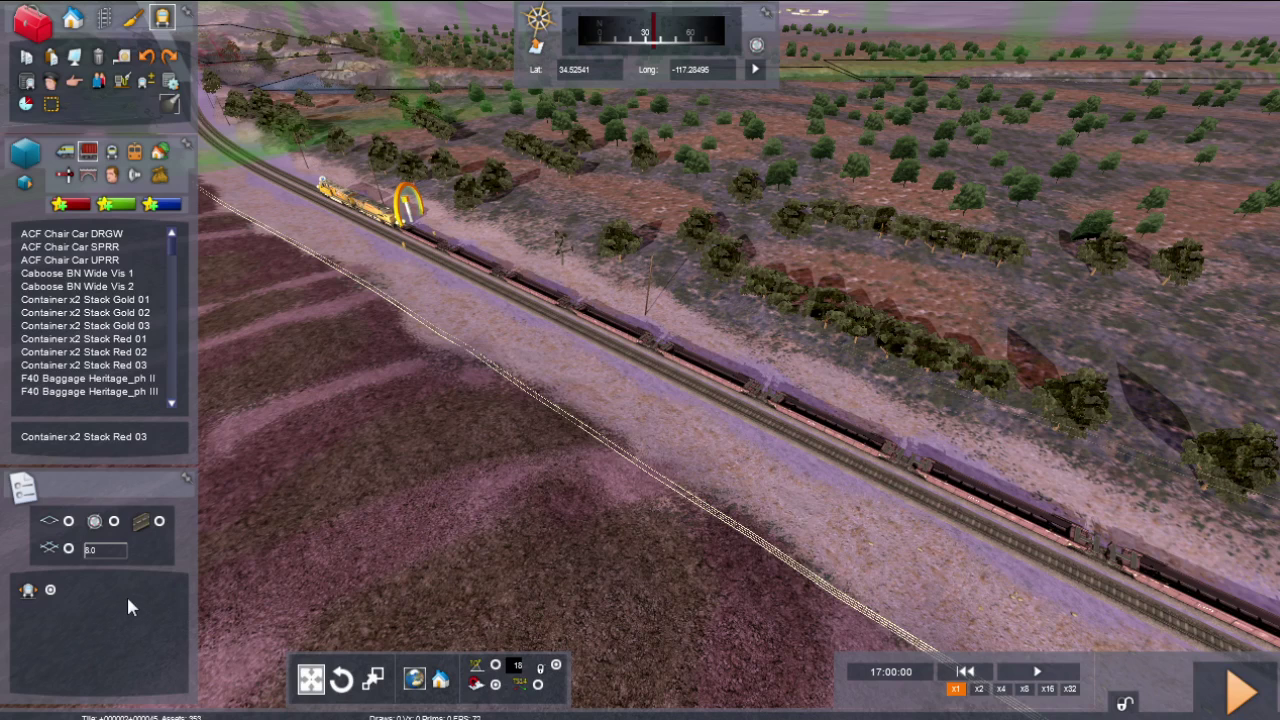
pyautogui.click(424, 238)
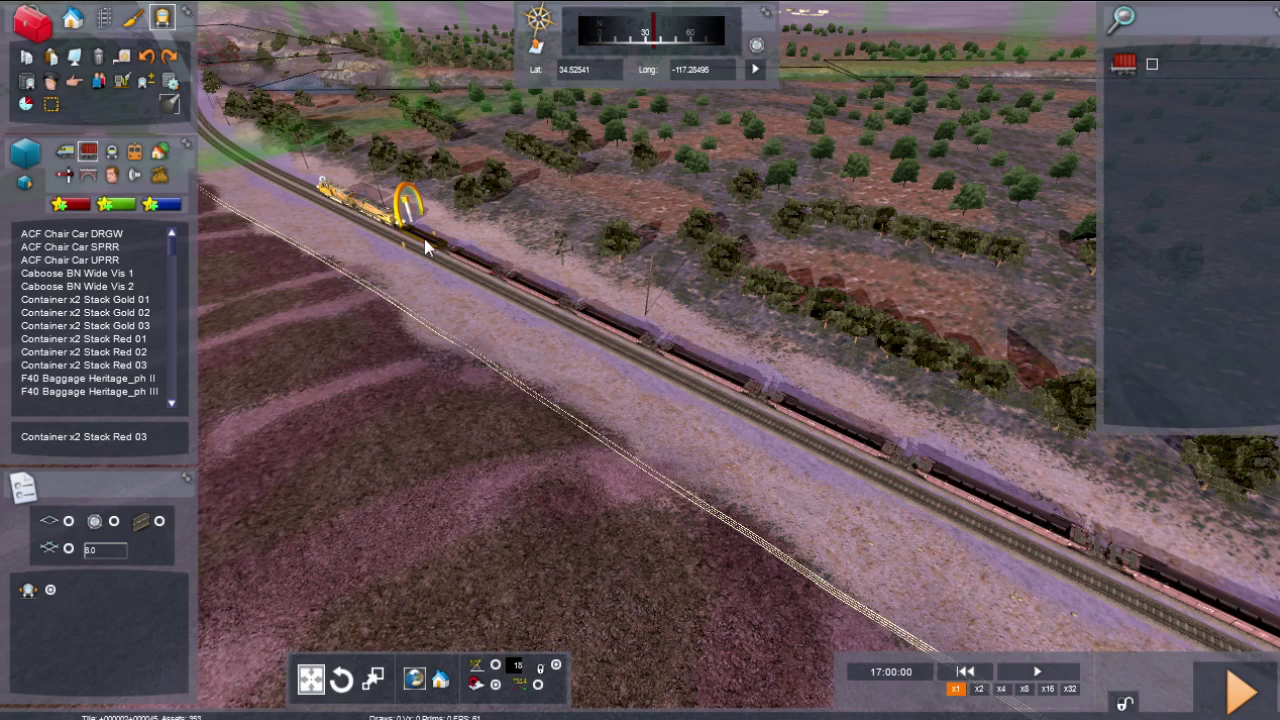
pyautogui.click(1152, 64)
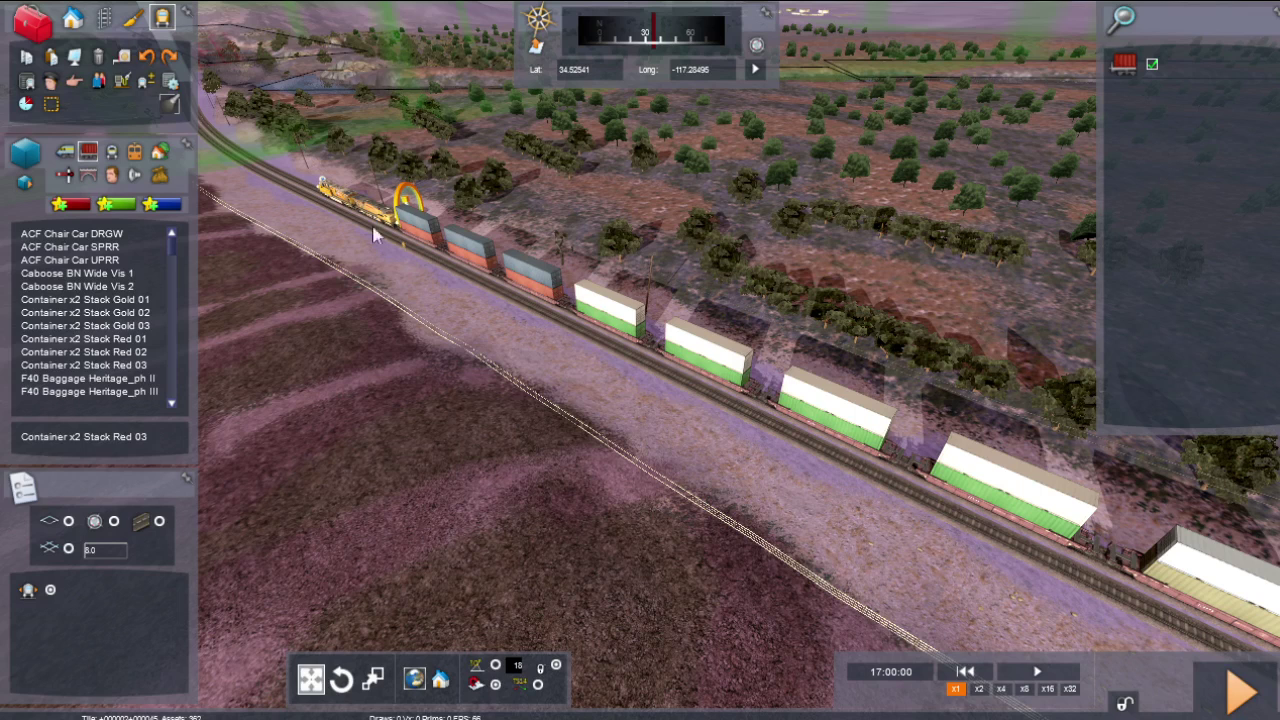
pyautogui.click(322, 188)
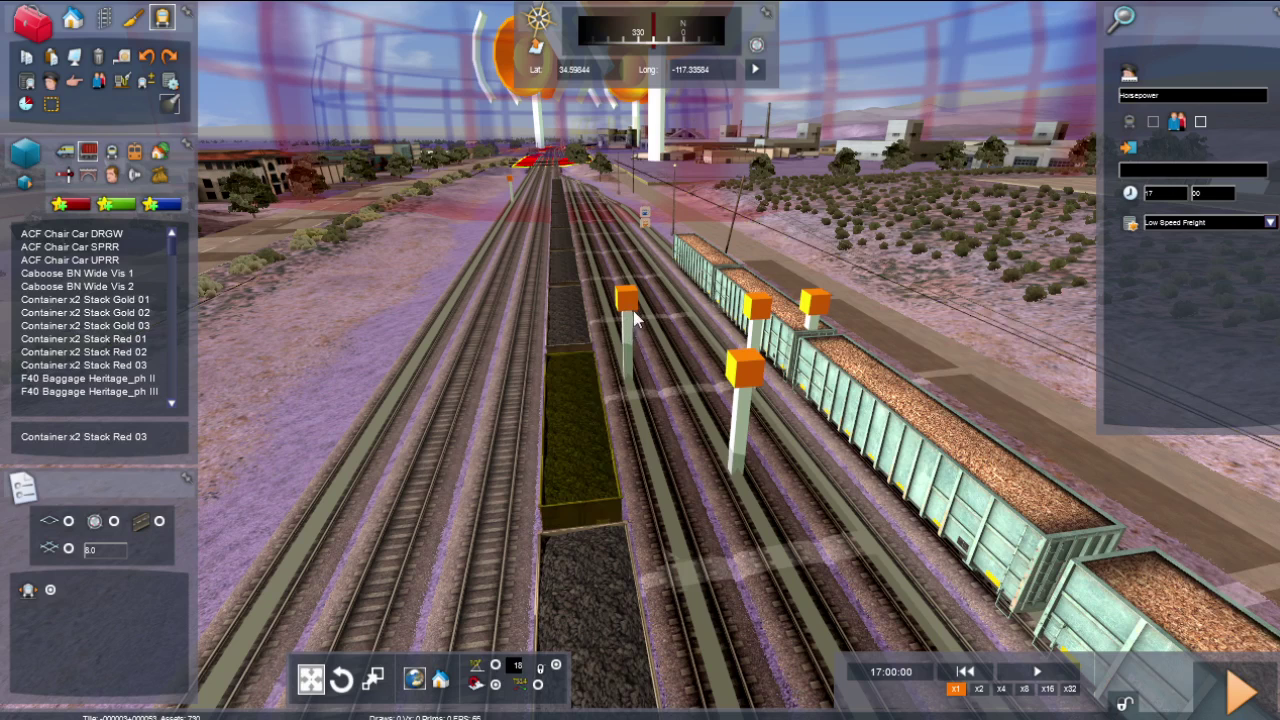
# Set the train's destination to Oro Grande Siding 5, then pause the running scenario
pyautogui.click(1130, 150)
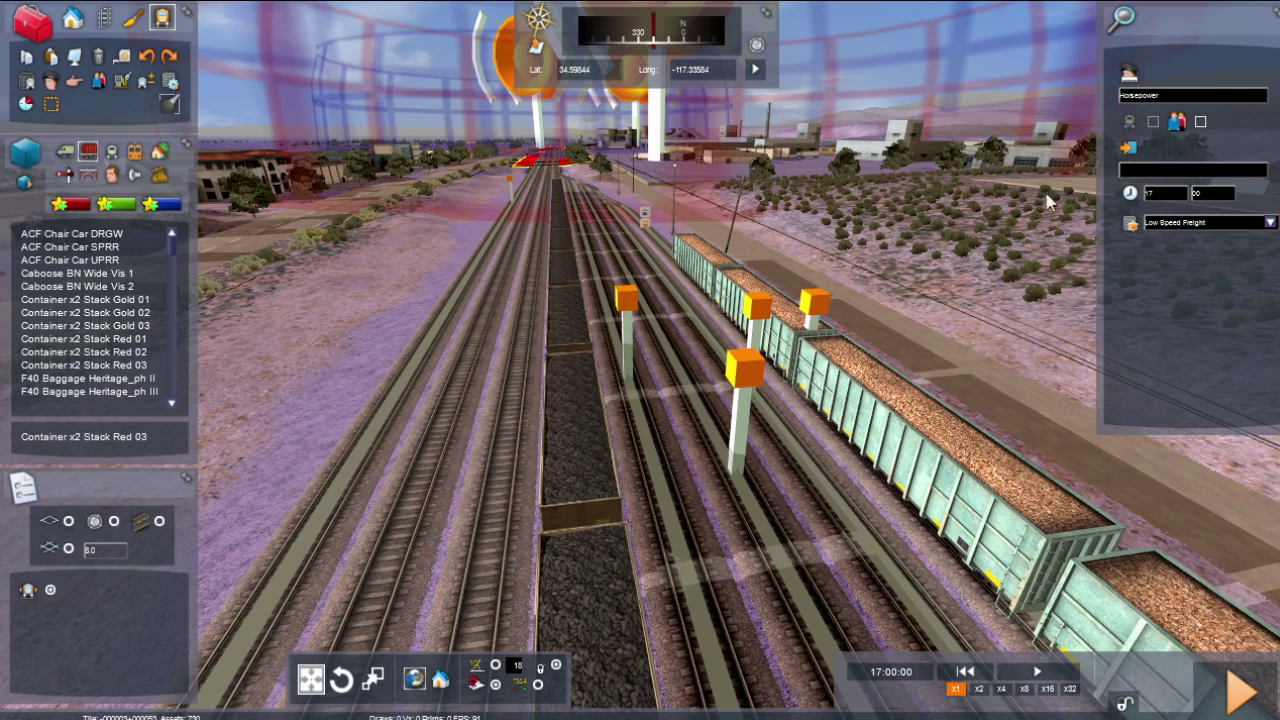
pyautogui.click(627, 307)
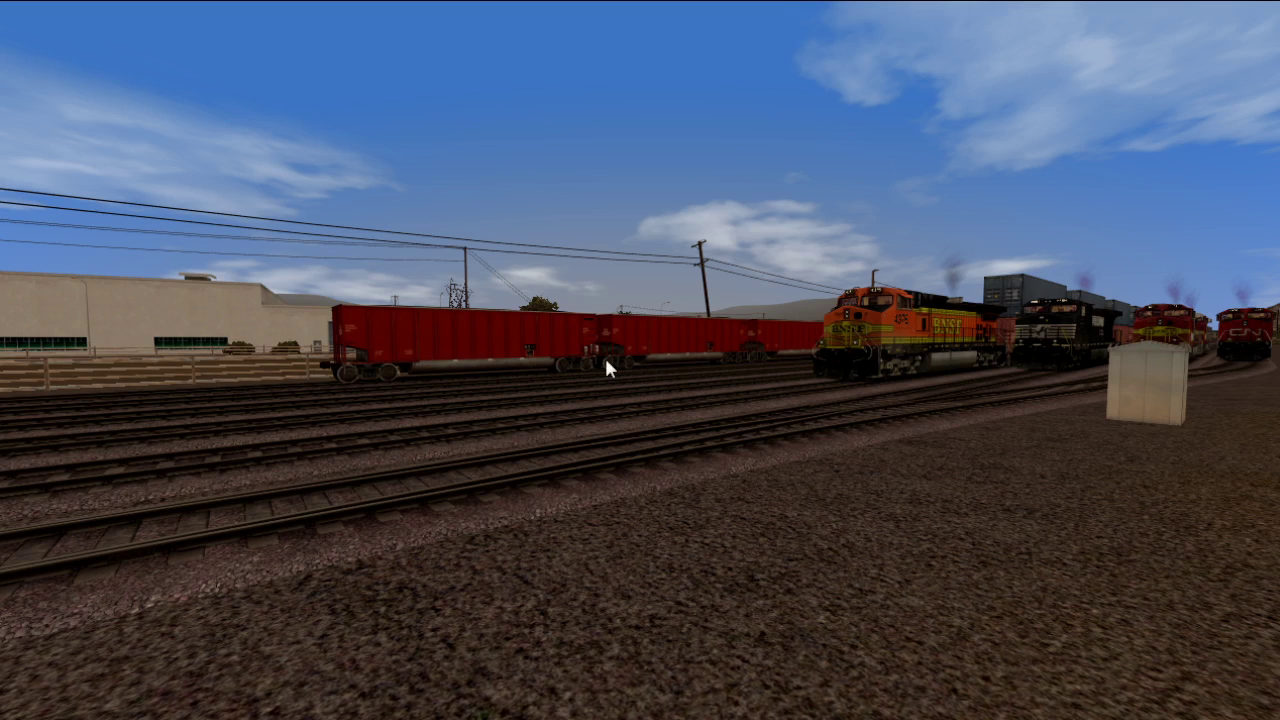
pyautogui.press('Escape')
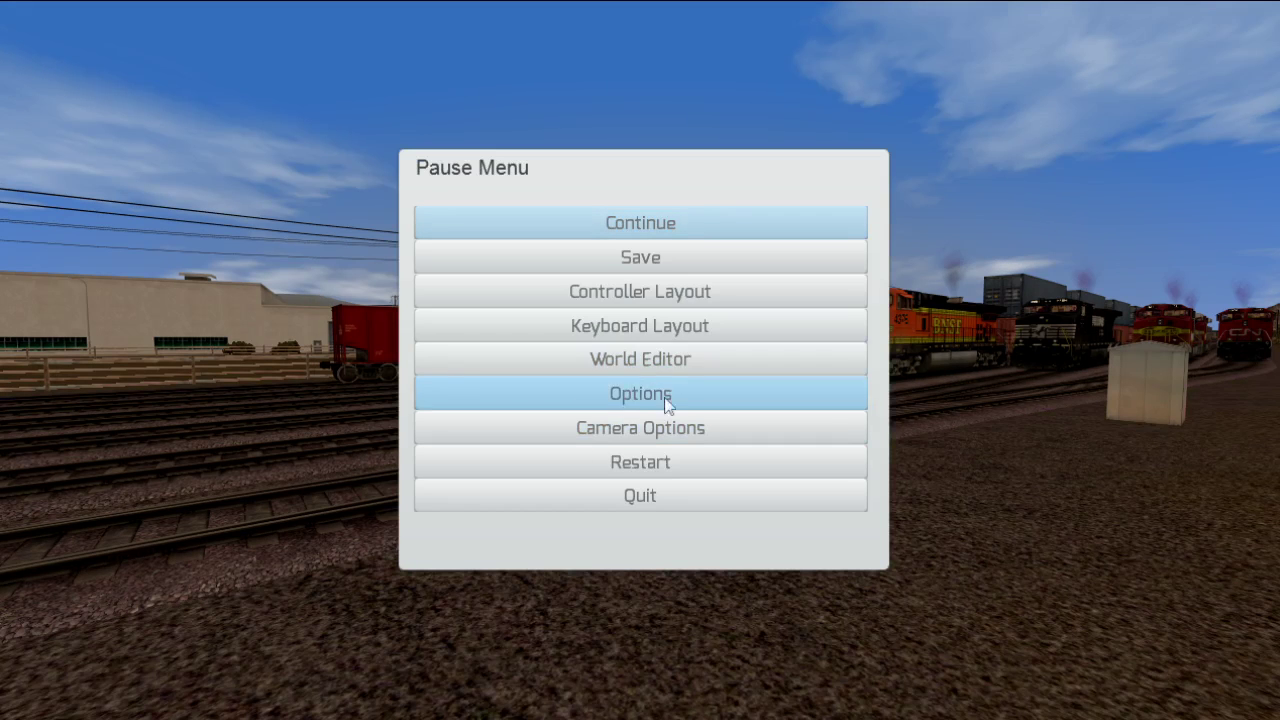
# Resume the scenario and jump the free camera to a ground spot beside the yard tracks
pyautogui.click(669, 218)
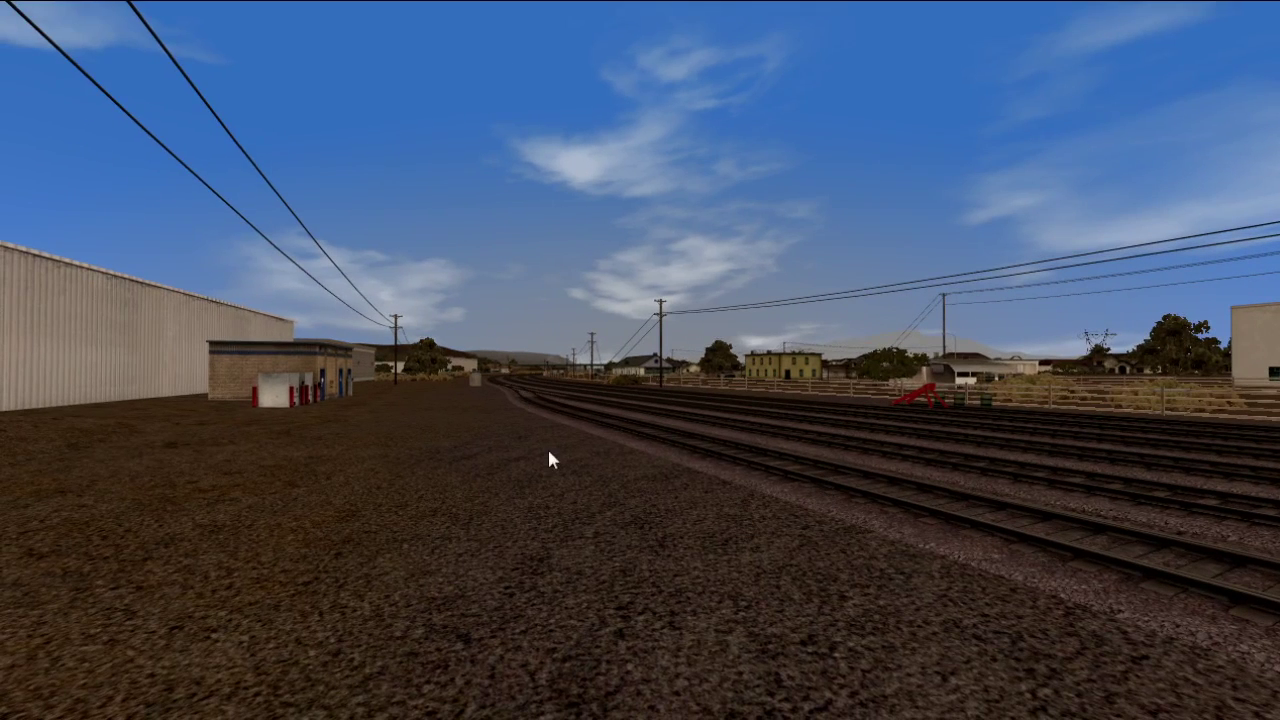
pyautogui.press('9')
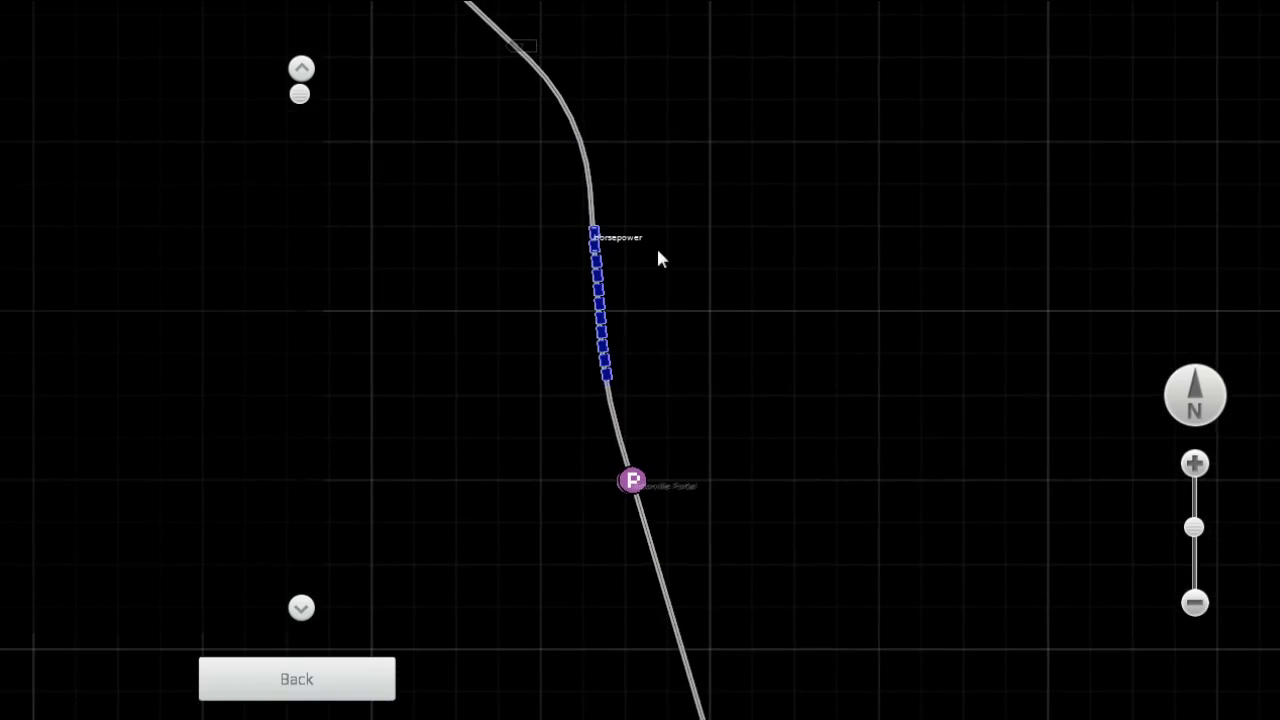
pyautogui.doubleClick(618, 260)
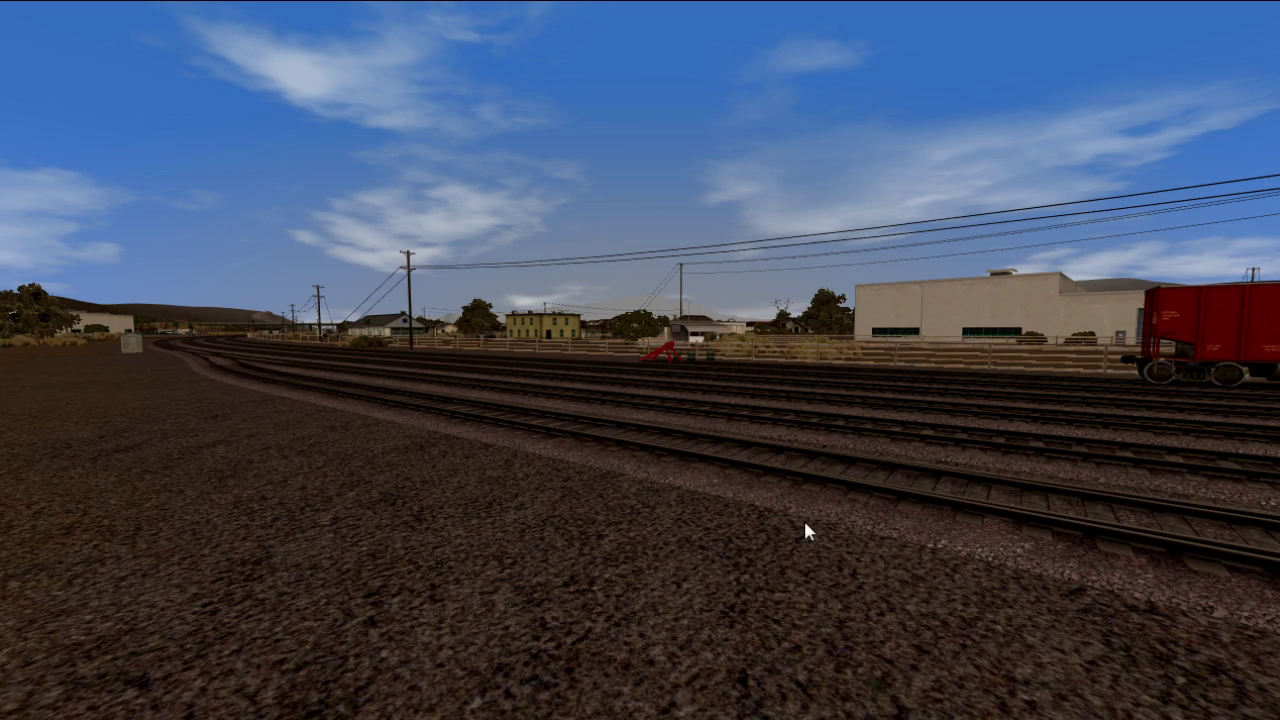
# Turn toward the warehouse and walk forward past the small building to the grey lineside box
pyautogui.moveTo(803, 518); pyautogui.dragTo(696, 534, button='right')
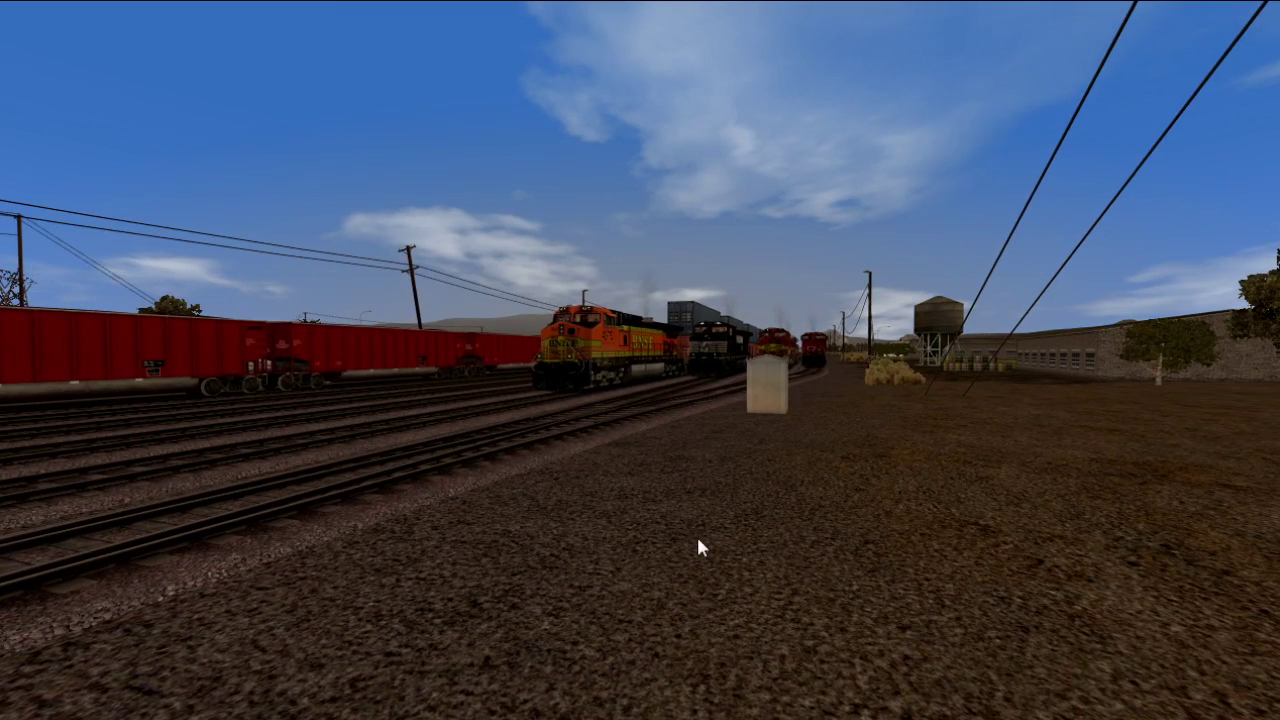
pyautogui.moveTo(696, 534); pyautogui.dragTo(820, 524, button='right')
pyautogui.press('Up')
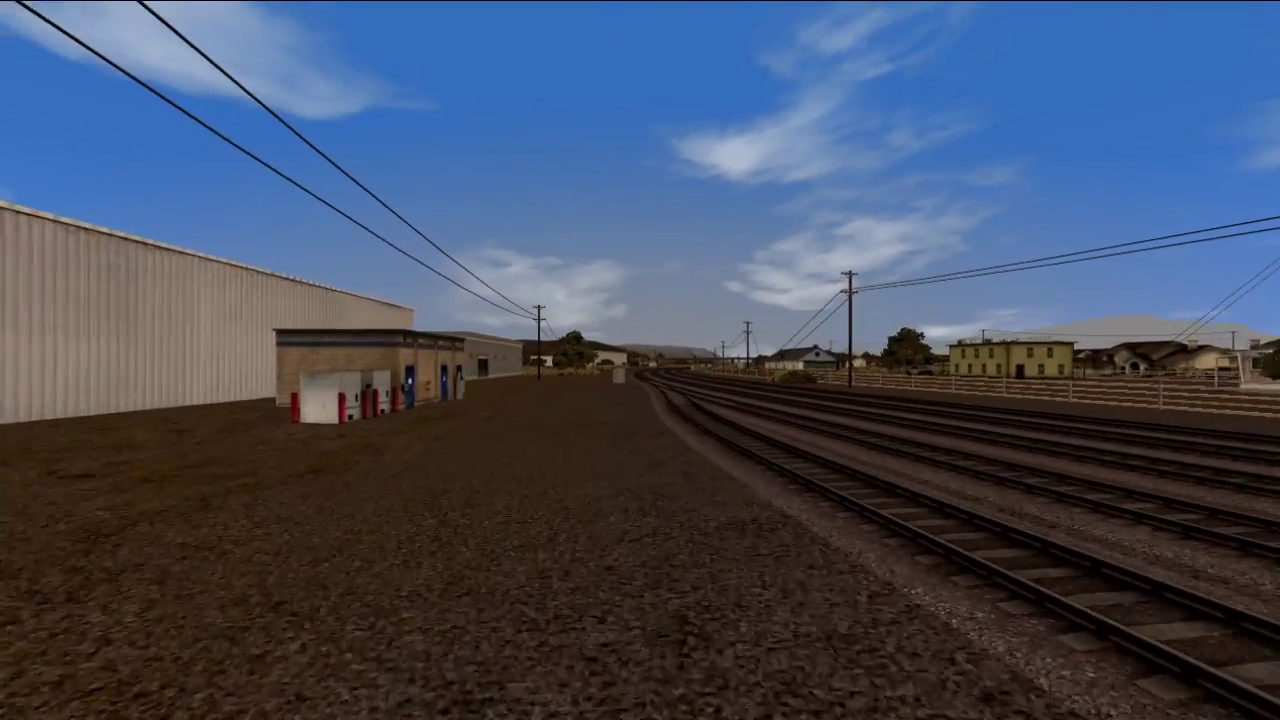
pyautogui.press('Up')
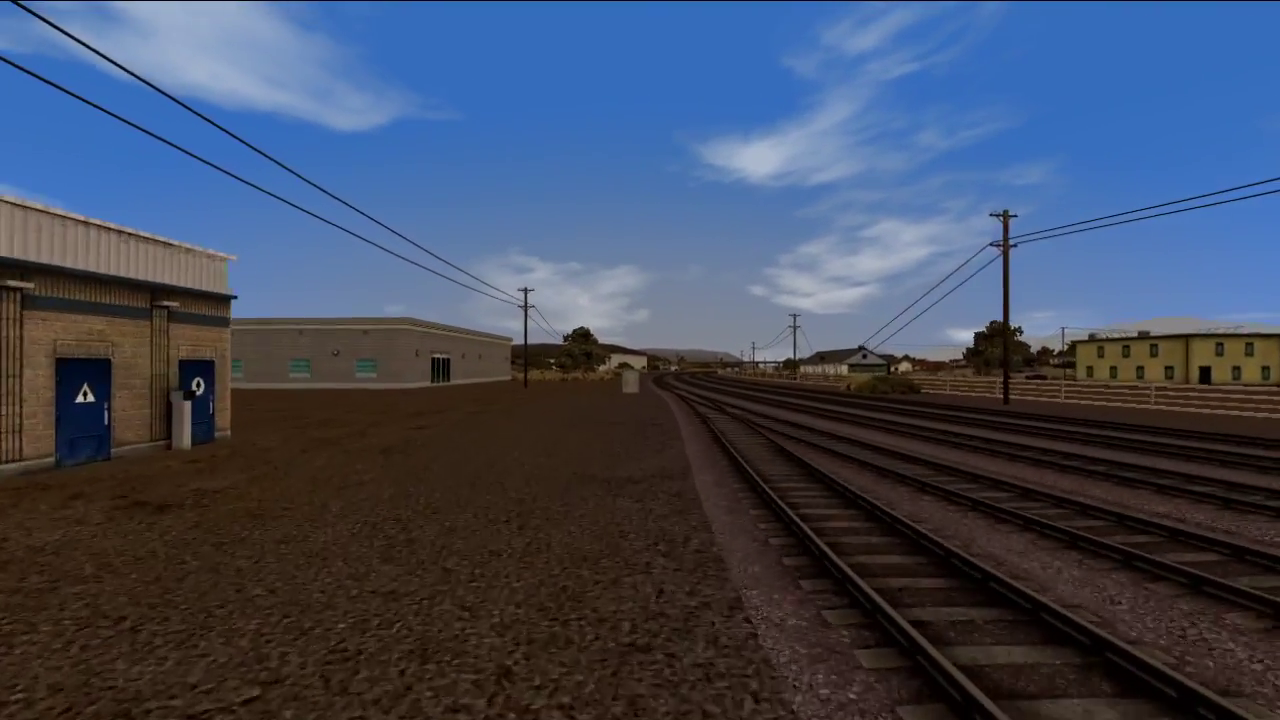
pyautogui.press('Up')
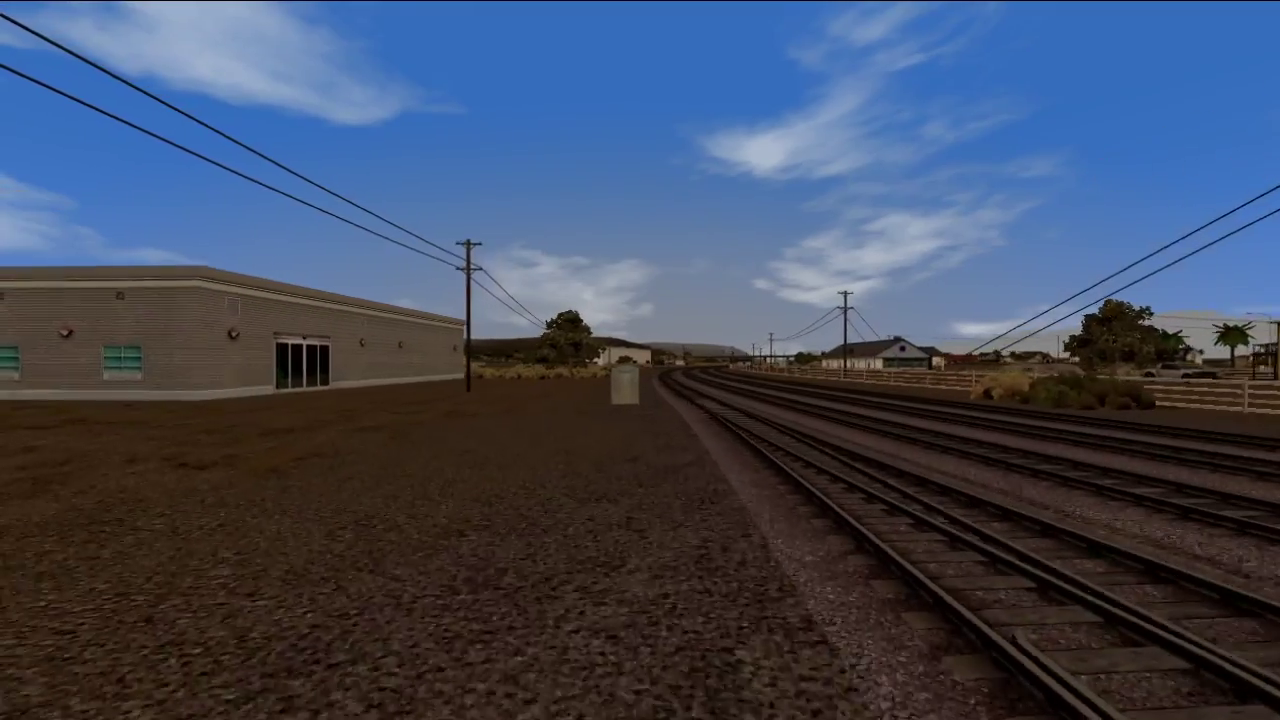
pyautogui.press('Up')
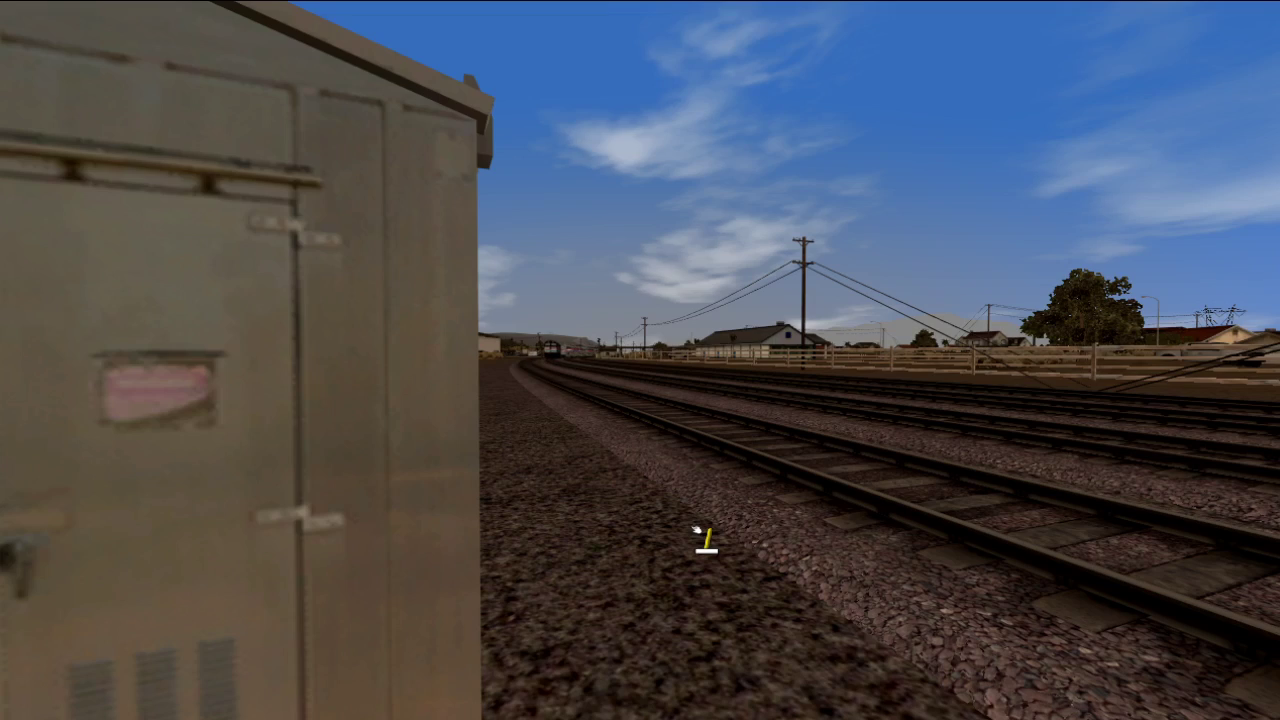
# Sweep the view past the shed and lineside box until it faces down the yard tracks
pyautogui.moveTo(620, 551); pyautogui.dragTo(260, 551, button='right')
pyautogui.moveTo(604, 535); pyautogui.dragTo(284, 535, button='right')
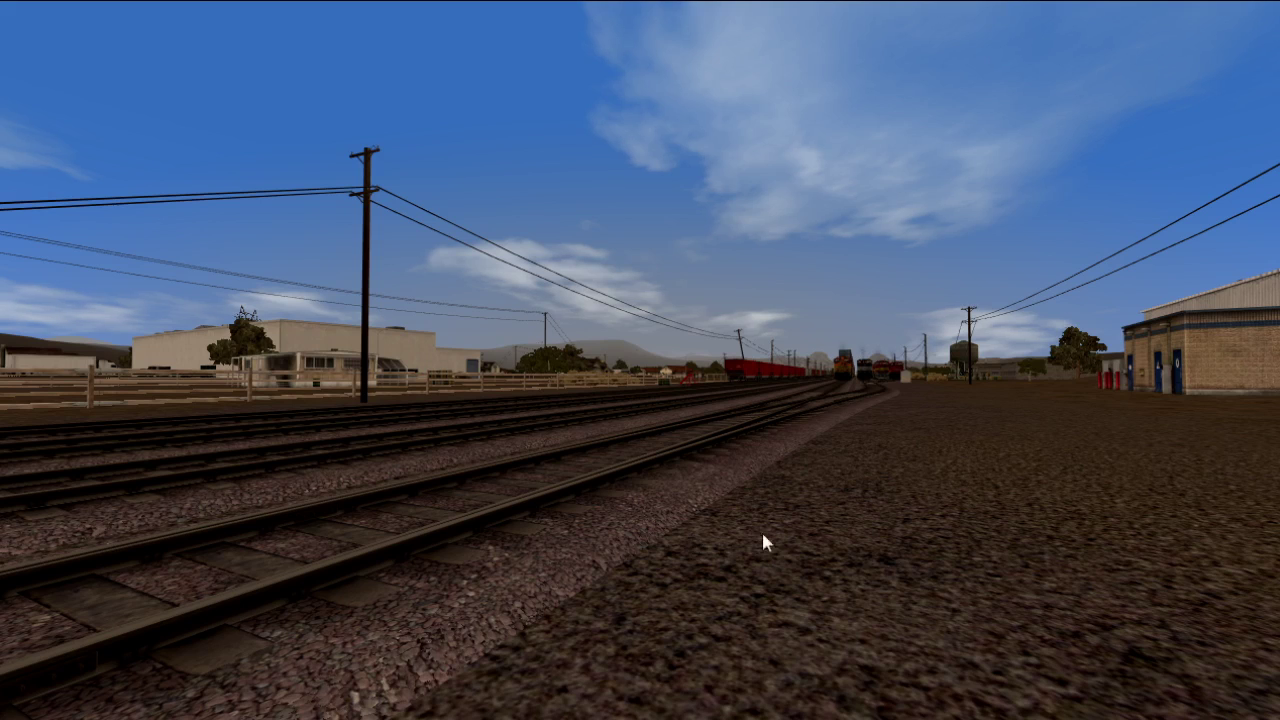
pyautogui.moveTo(763, 540); pyautogui.dragTo(818, 534, button='right')
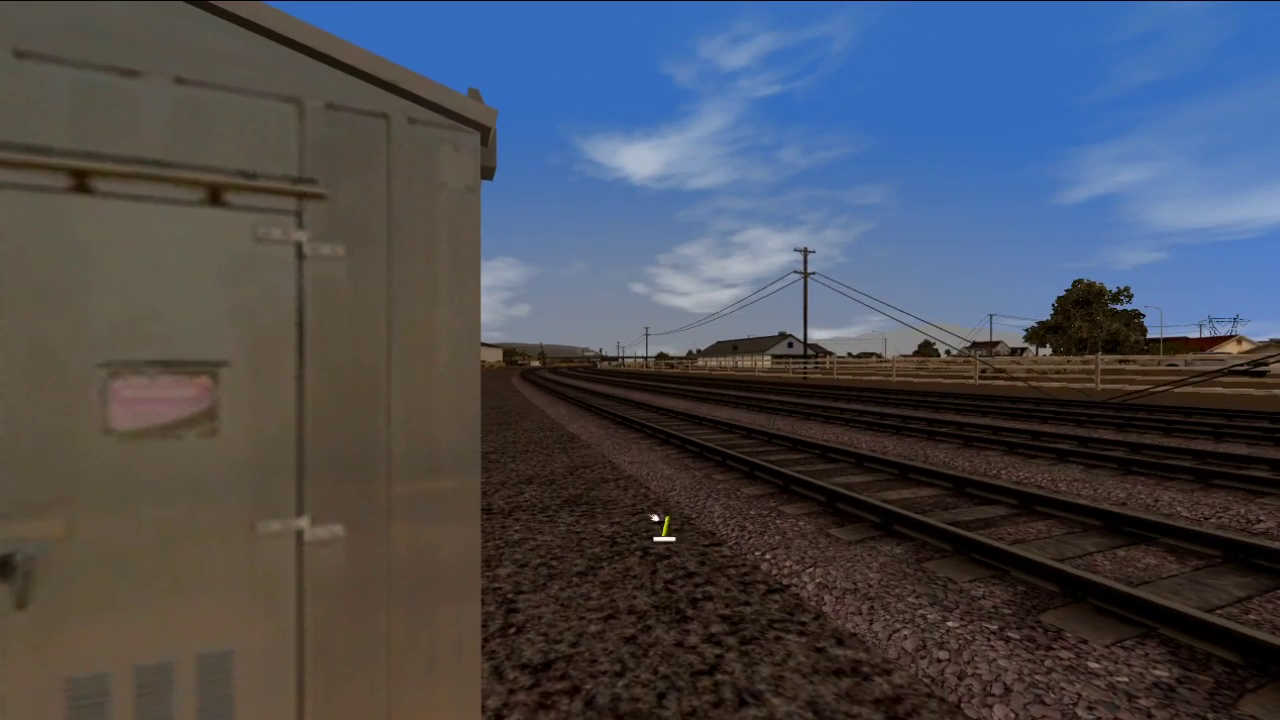
pyautogui.moveTo(617, 511); pyautogui.dragTo(608, 519, button='right')
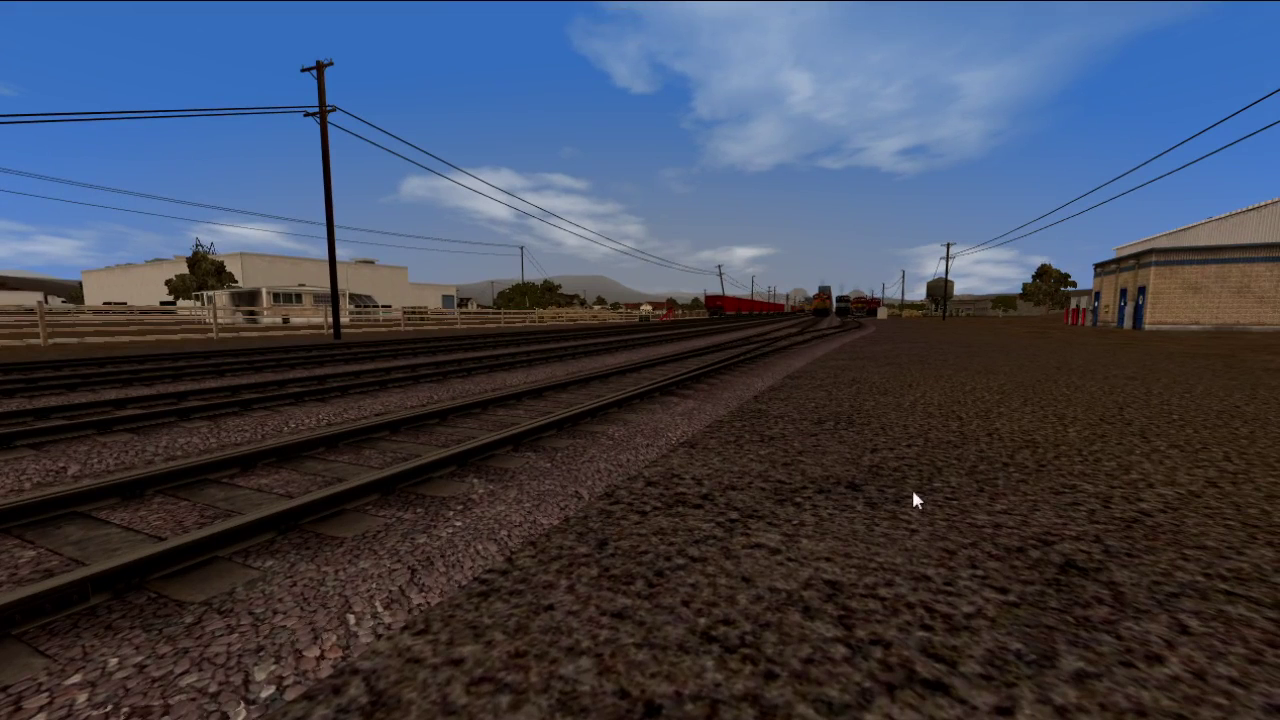
# Tilt the view up slightly and turn right until the large shed is in view
pyautogui.moveTo(913, 500); pyautogui.dragTo(910, 503, button='right')
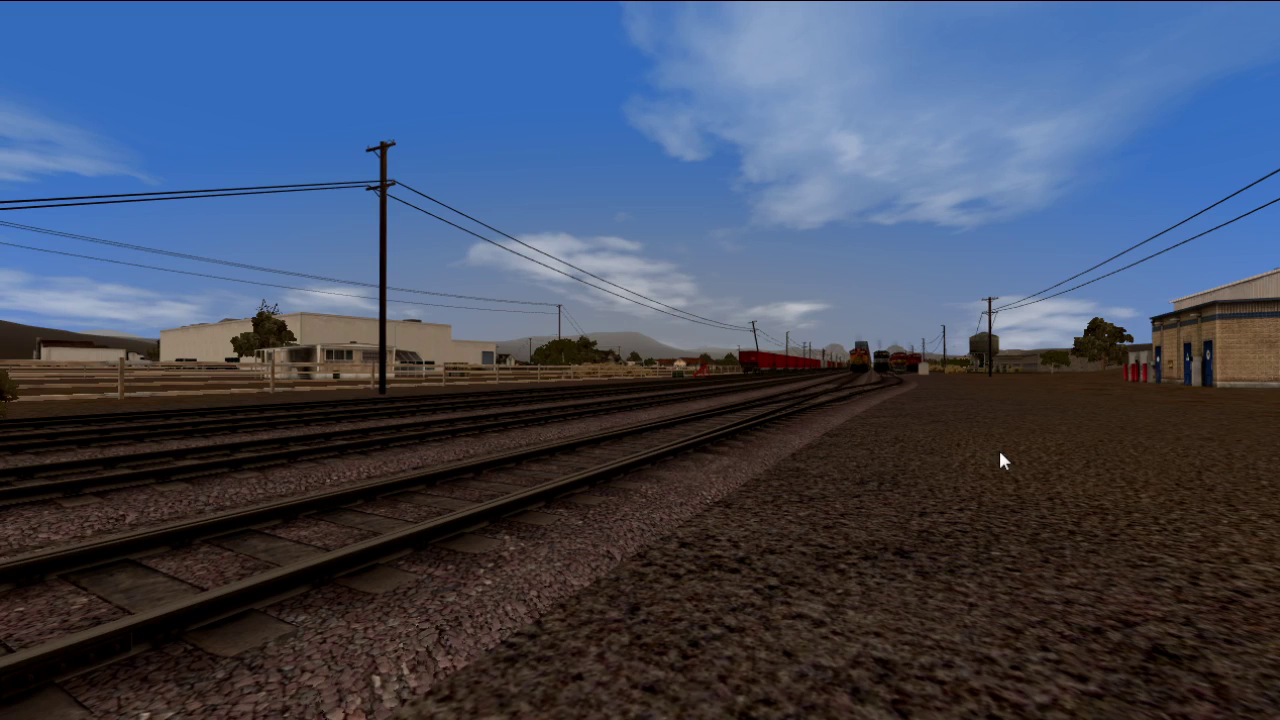
pyautogui.moveTo(956, 480); pyautogui.dragTo(873, 523, button='right')
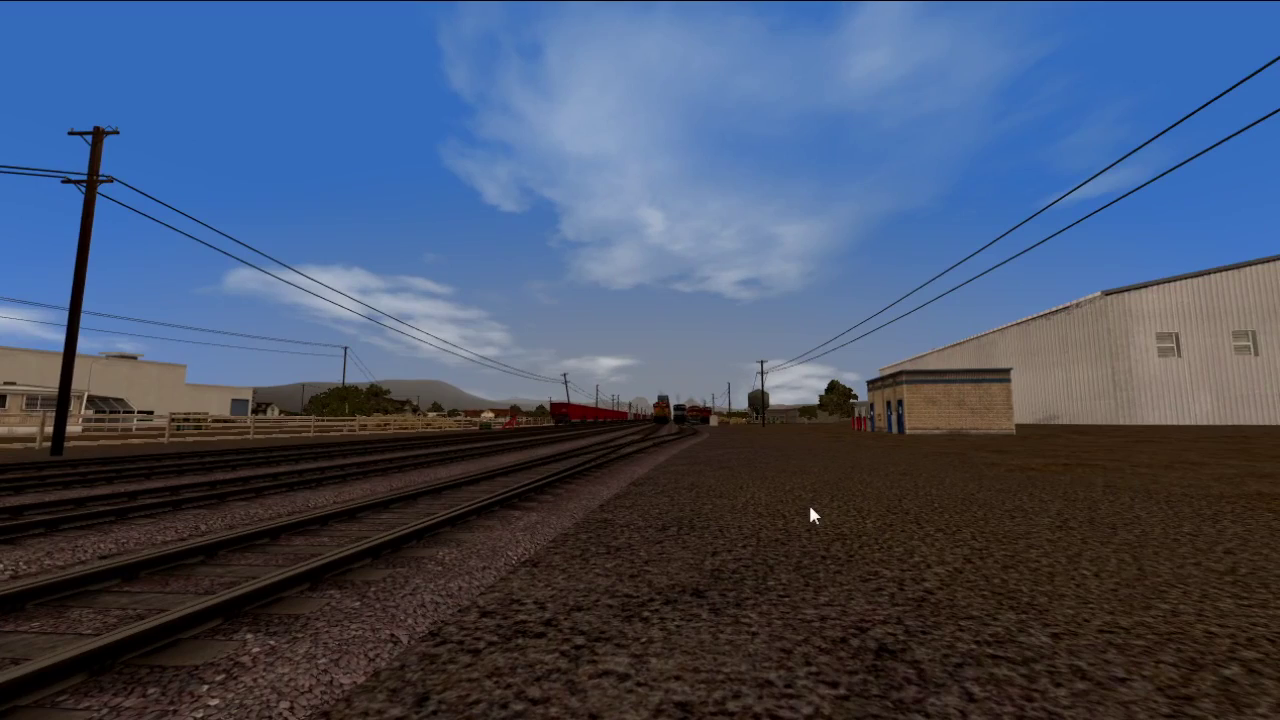
pyautogui.moveTo(810, 515); pyautogui.dragTo(776, 546, button='right')
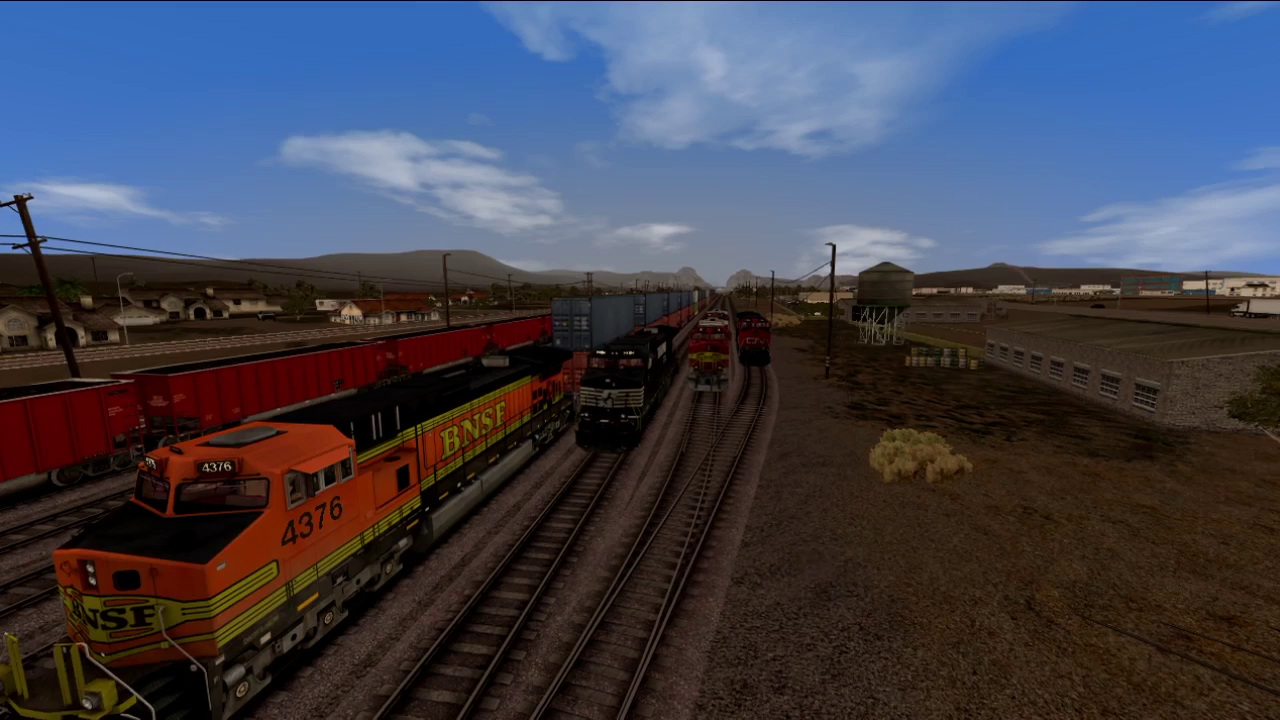
# Tilt down over BNSF locomotive 4376, the red hoppers and the container train
pyautogui.moveTo(820, 540); pyautogui.dragTo(807, 546, button='right')
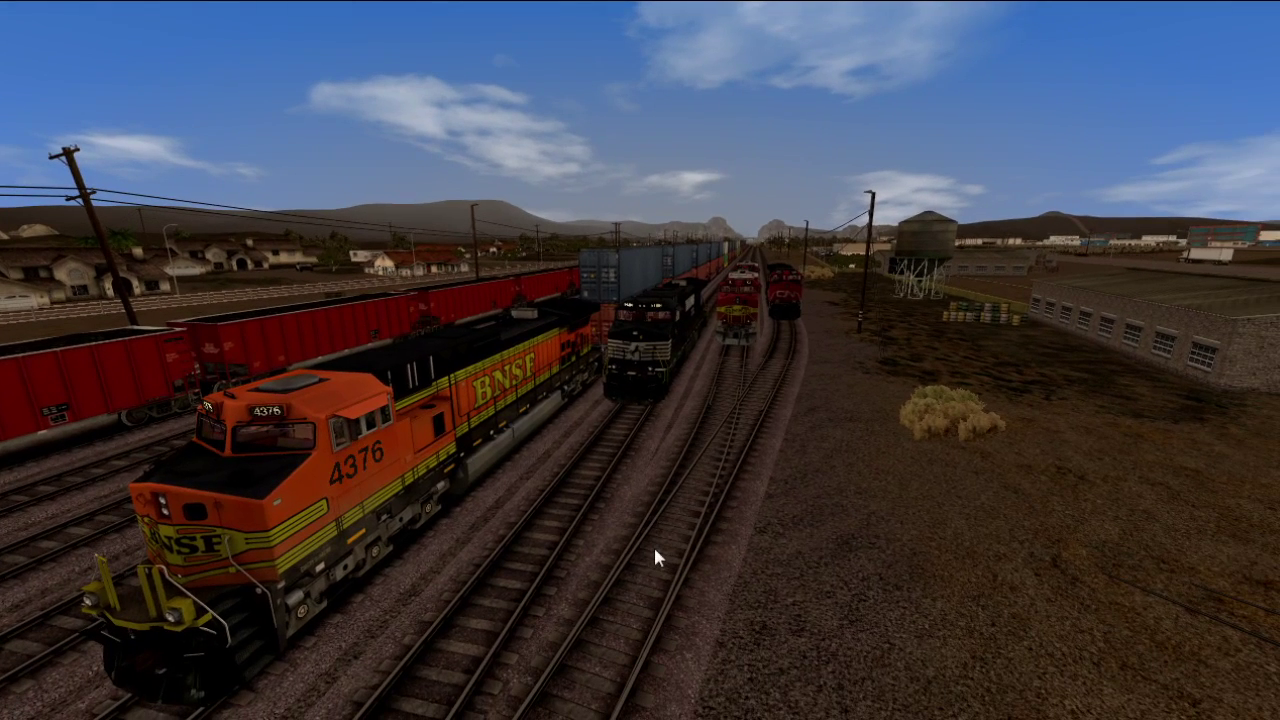